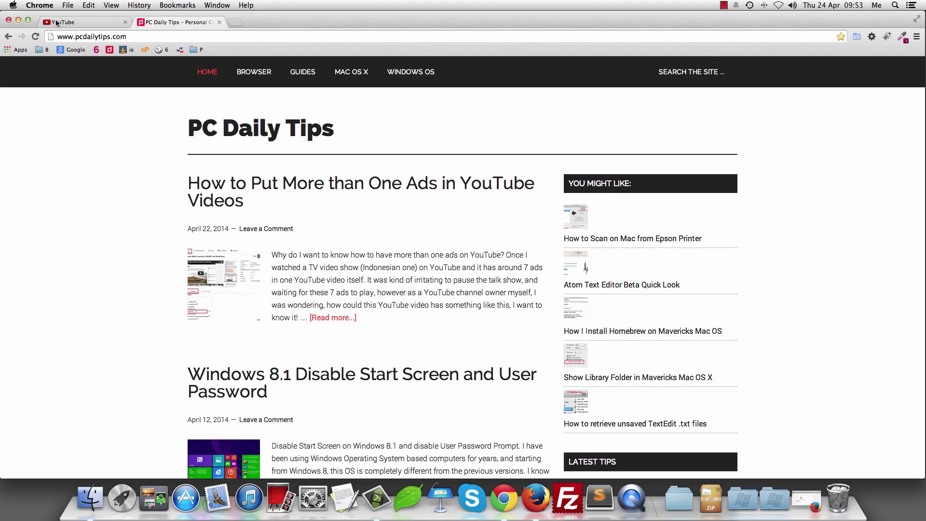
Step: Switch to the YouTube tab and select its web address
{"action": "left_click", "coordinate": [56, 22]}
{"action": "left_click", "coordinate": [134, 36]}
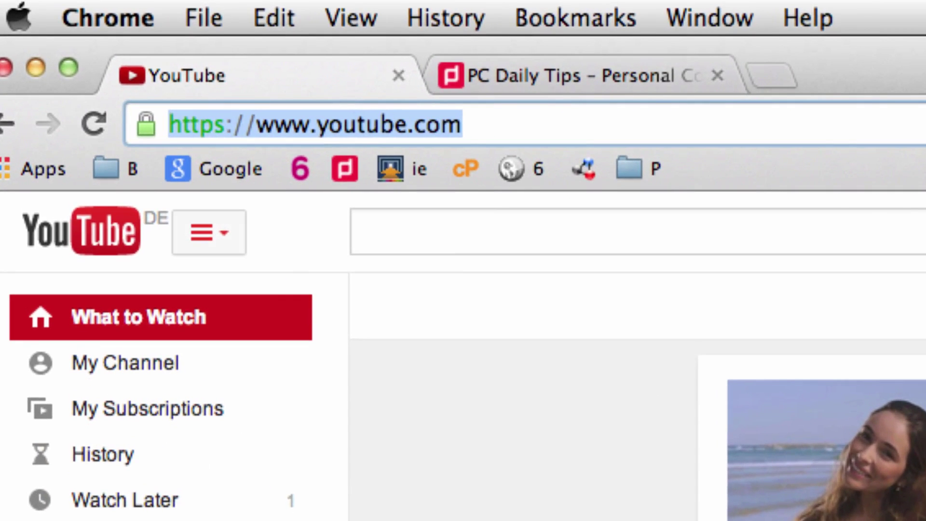
Step: Load youtube.com/advanced_settings to reach the channel's Advanced settings
{"action": "left_click", "coordinate": [524, 126]}
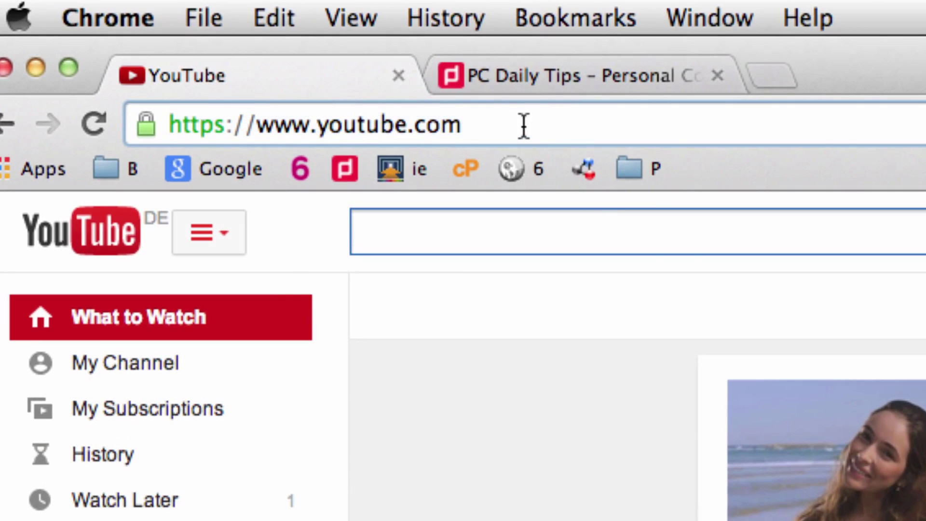
{"action": "type", "text": "/advanced"}
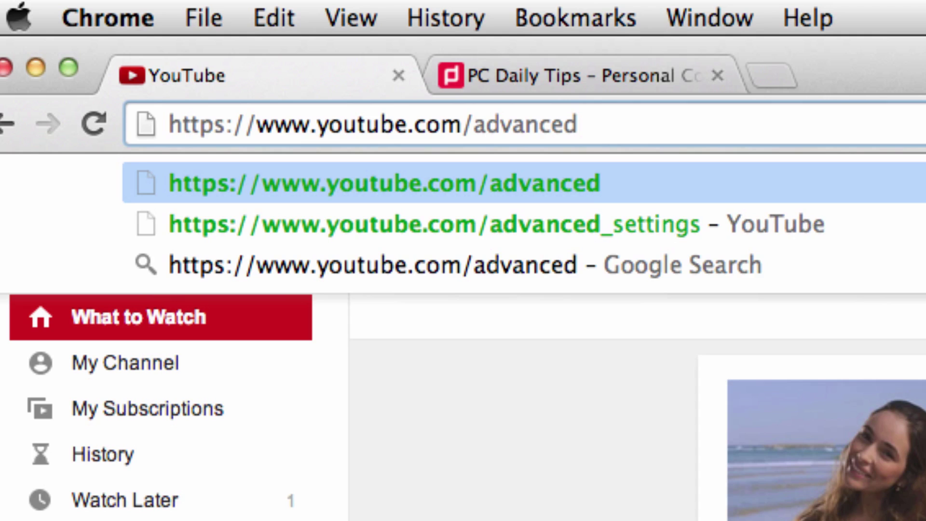
{"action": "type", "text": "_settings"}
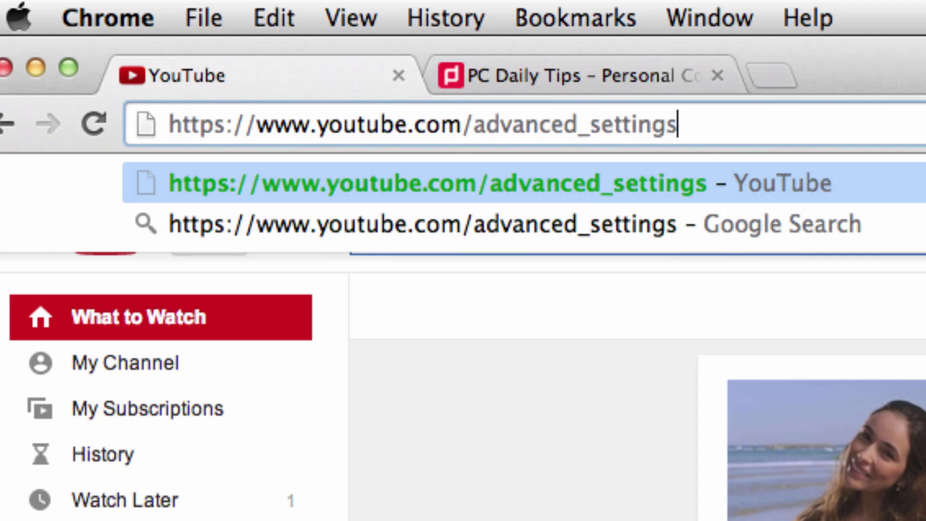
{"action": "key", "text": "Return"}
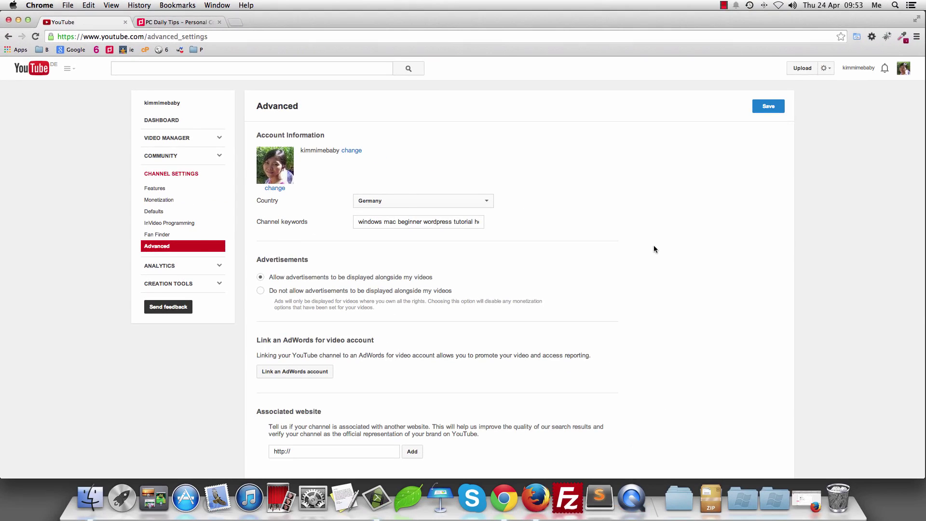
{"action": "scroll", "coordinate": [654, 247], "scroll_direction": "down", "scroll_amount": 5}
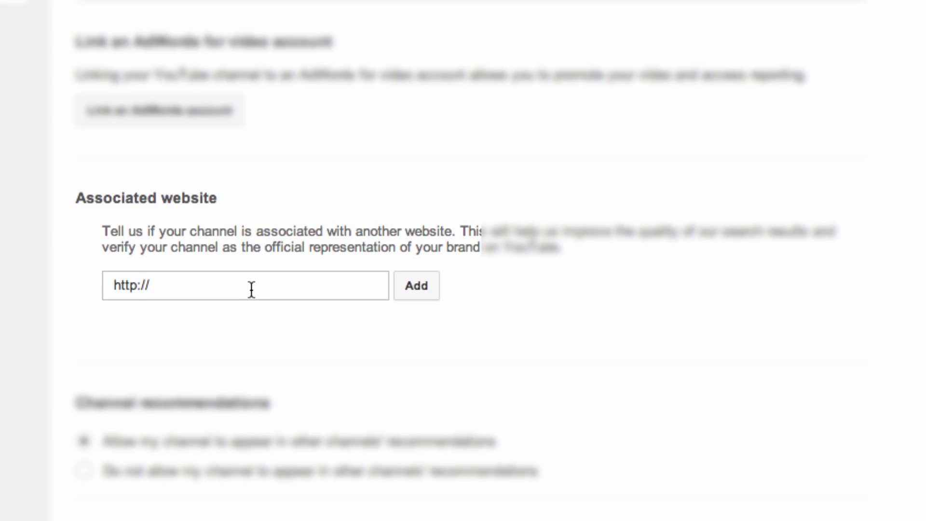
{"action": "left_click", "coordinate": [250, 289]}
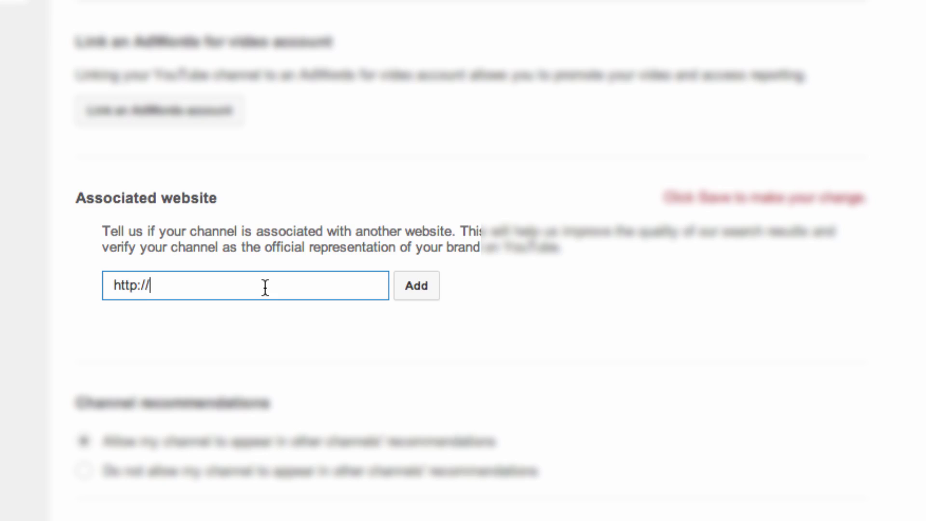
{"action": "type", "text": "www.blog.web6.org"}
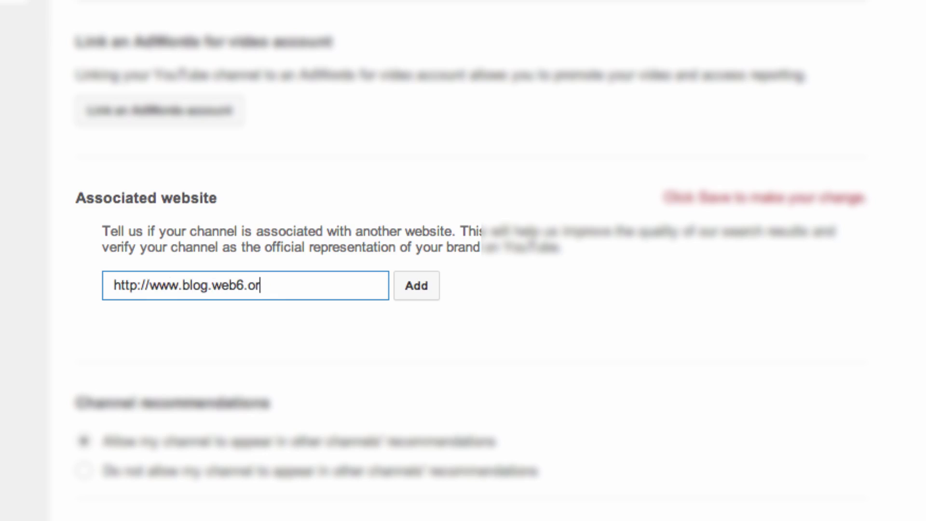
{"action": "left_click", "coordinate": [429, 289]}
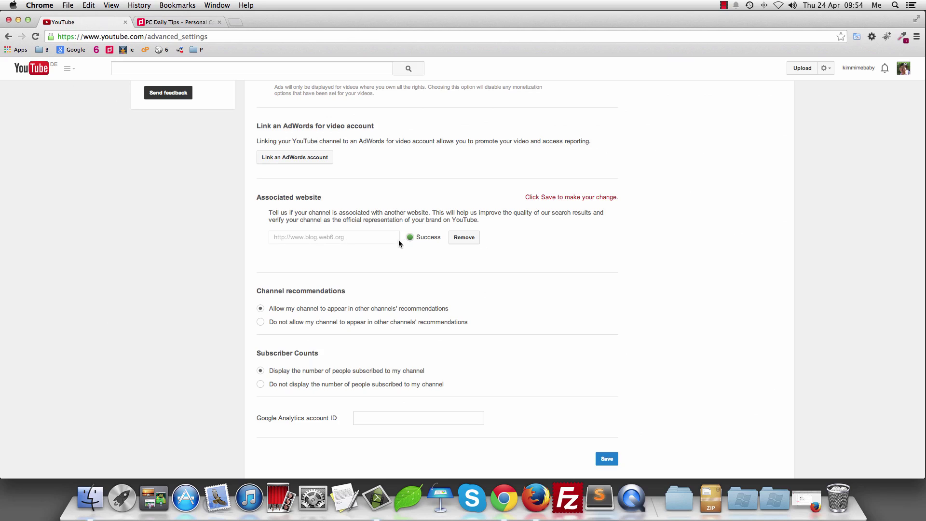
{"action": "scroll", "coordinate": [387, 240], "scroll_direction": "up", "scroll_amount": 1}
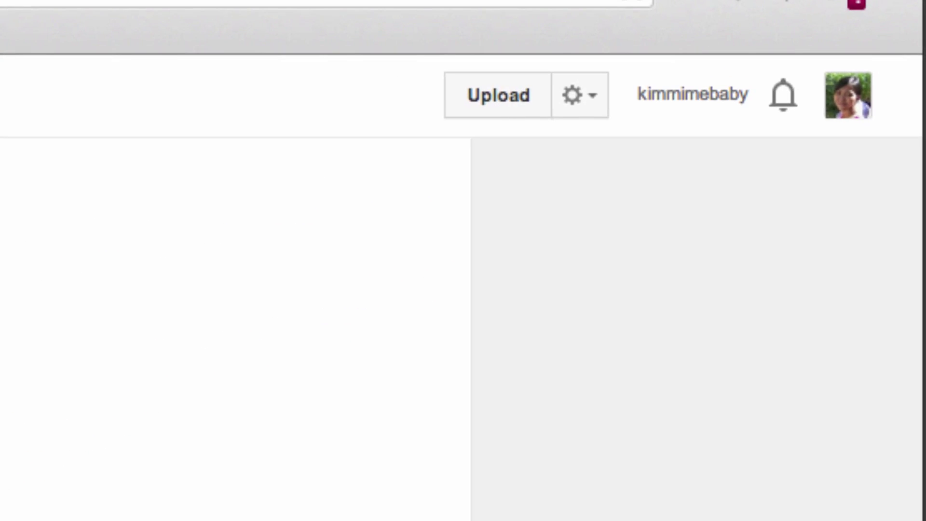
Step: In Video Manager, select the Namecheap video and show its Edit options
{"action": "left_click", "coordinate": [590, 97]}
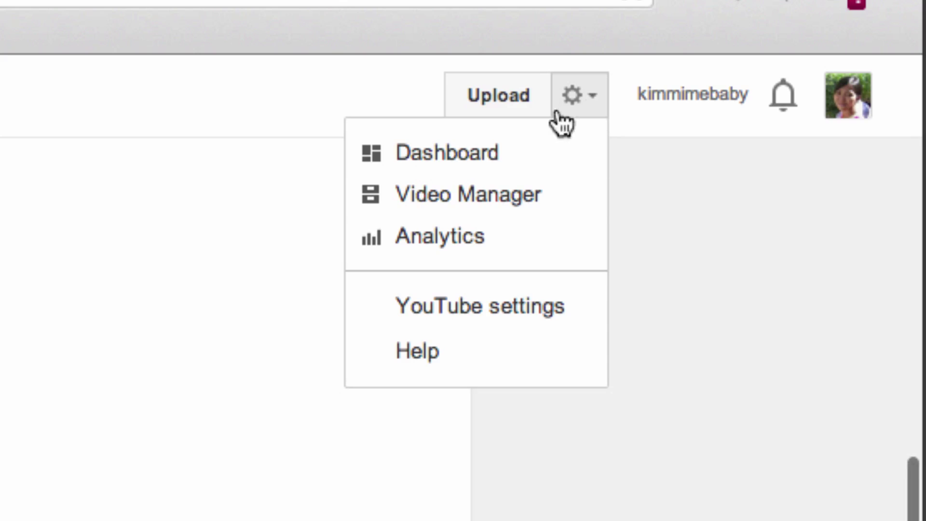
{"action": "left_click", "coordinate": [484, 209]}
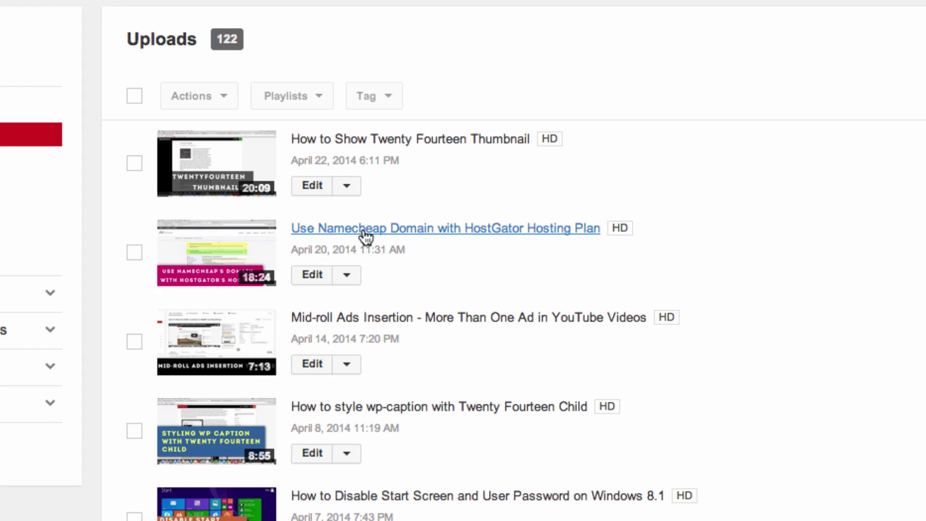
{"action": "left_click", "coordinate": [133, 254]}
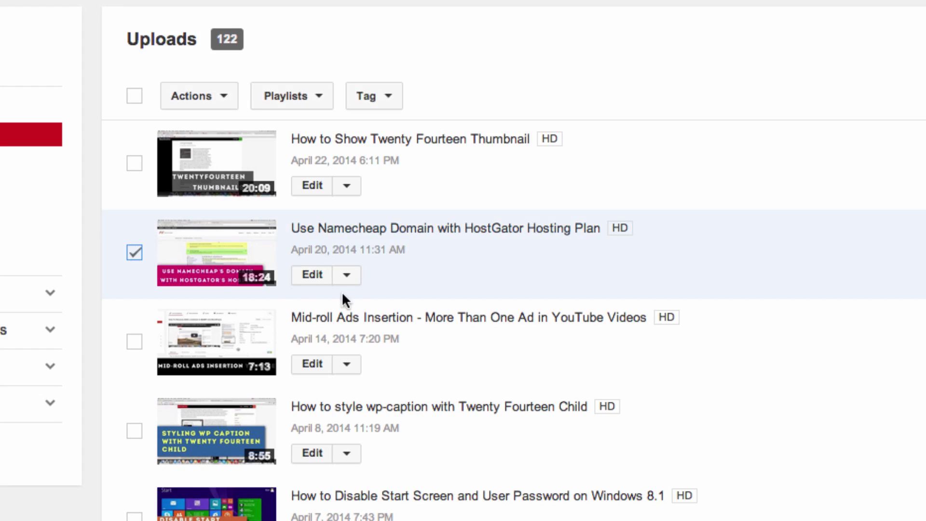
{"action": "left_click", "coordinate": [346, 279]}
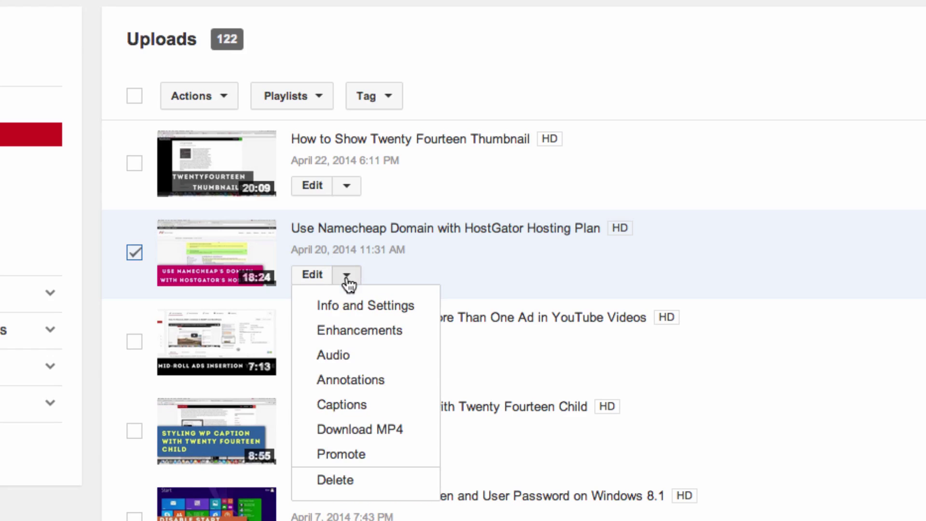
Step: Open the video's Annotations editor, mute the player and add an enlarged speech bubble
{"action": "left_click", "coordinate": [367, 381]}
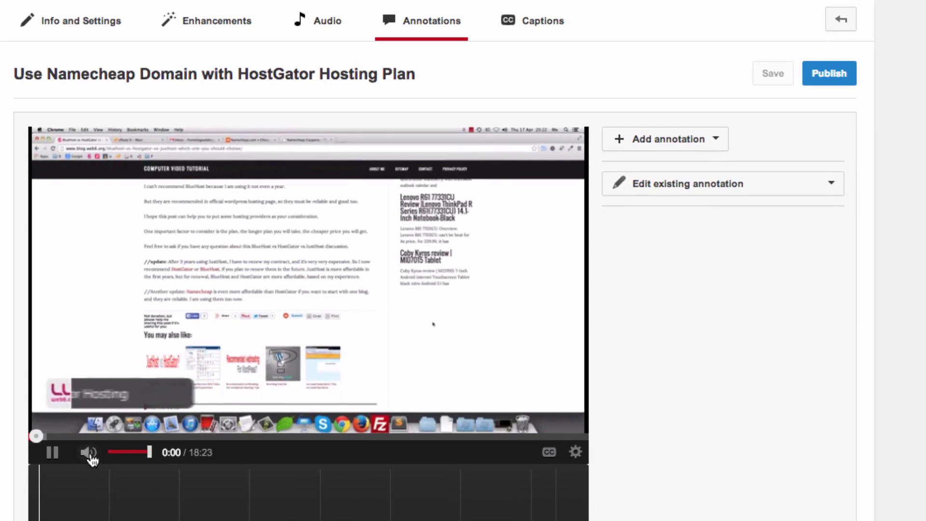
{"action": "left_click", "coordinate": [90, 456]}
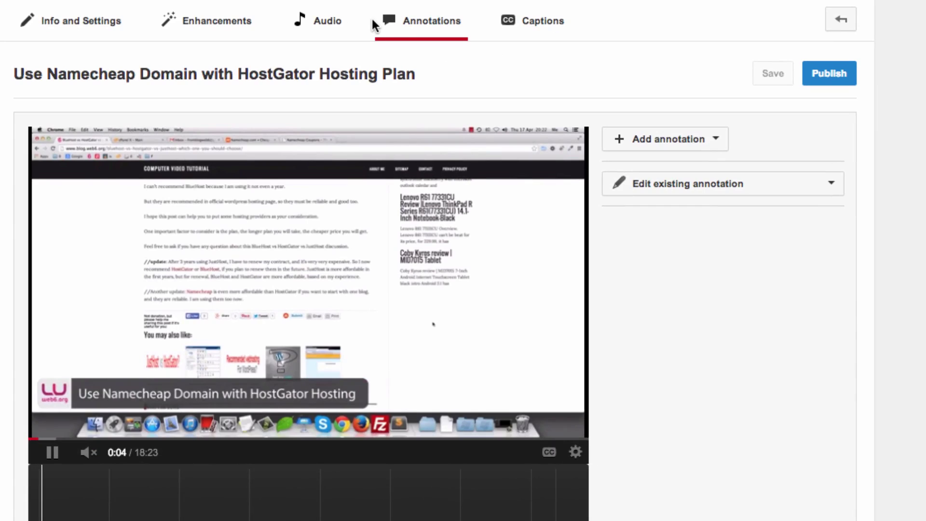
{"action": "left_click", "coordinate": [716, 144]}
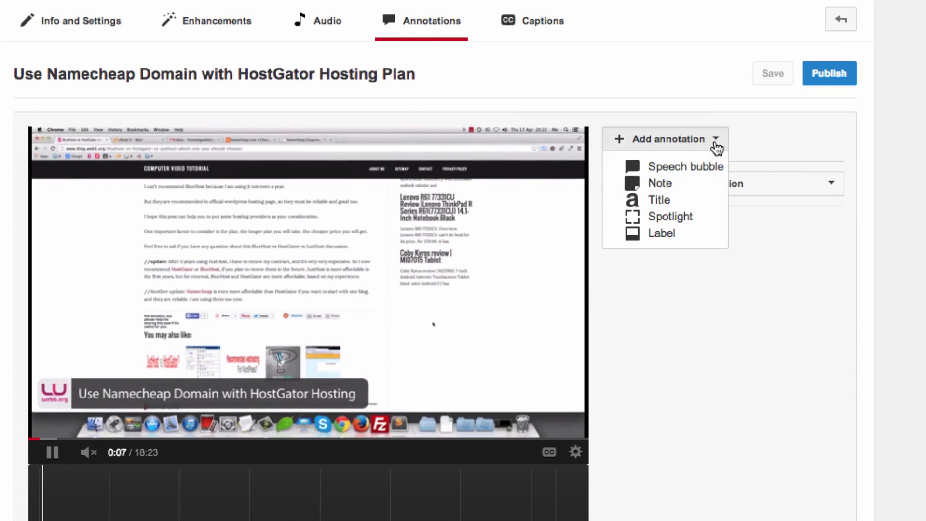
{"action": "left_click", "coordinate": [681, 170]}
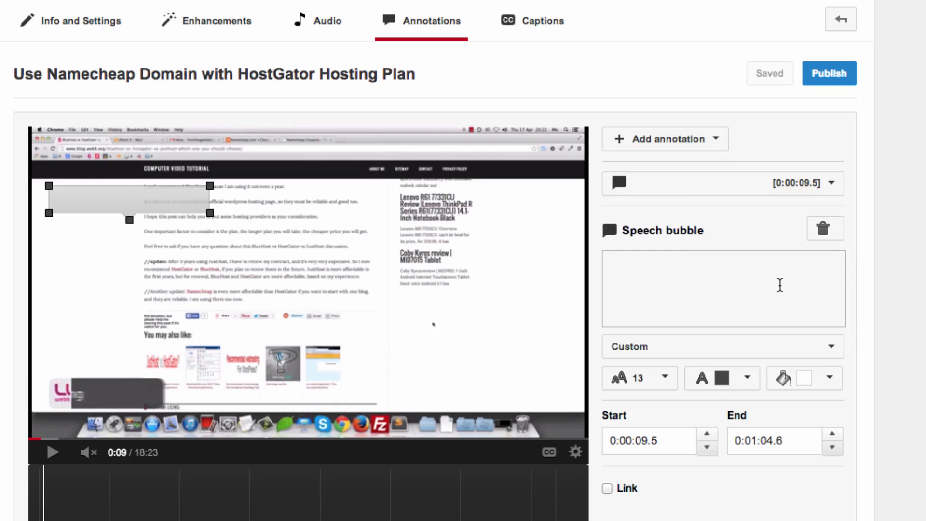
{"action": "left_click_drag", "start_coordinate": [210, 213], "coordinate": [318, 282]}
Step: Enter 'My Website link, click!' as the bubble's text and select it
{"action": "left_click", "coordinate": [669, 280]}
{"action": "type", "text": "x"}
{"action": "key", "text": "BackSpace"}
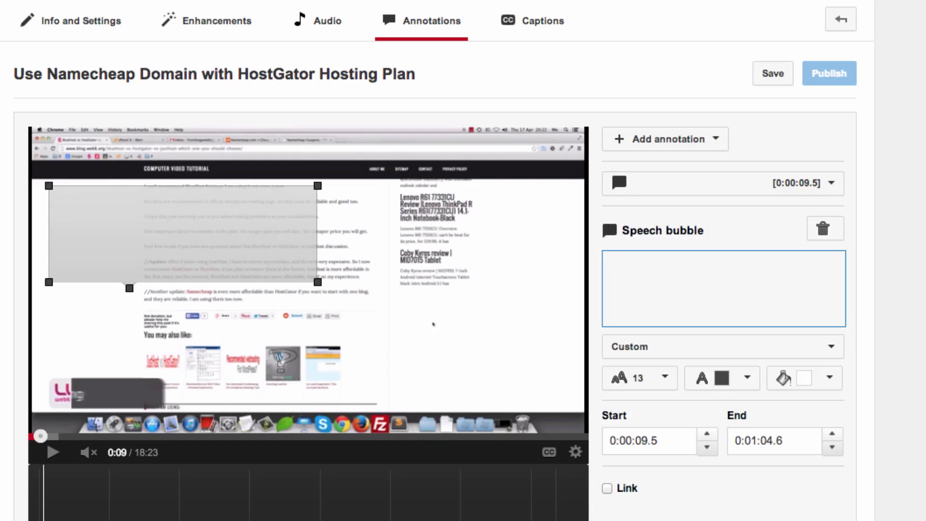
{"action": "type", "text": "O"}
{"action": "key", "text": "BackSpace"}
{"action": "type", "text": "W"}
{"action": "key", "text": "BackSpace"}
{"action": "type", "text": "My Web"}
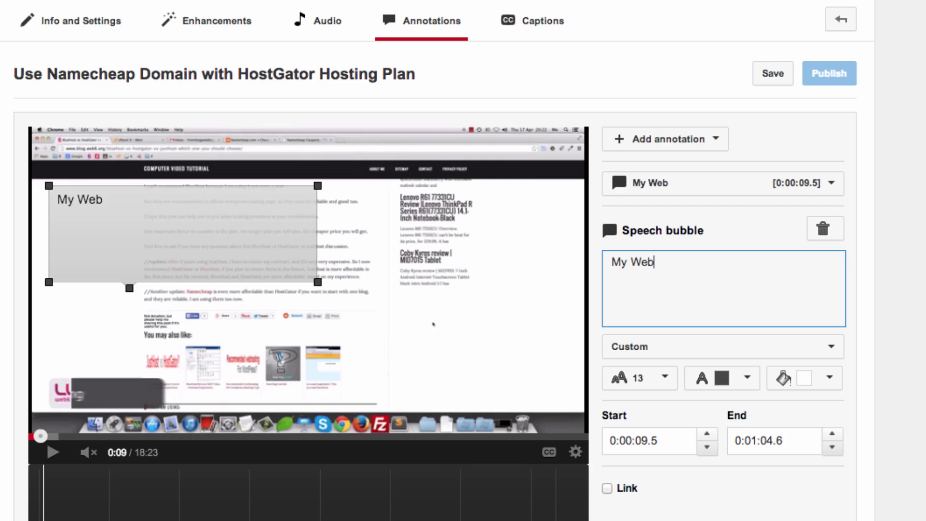
{"action": "type", "text": "site link, "}
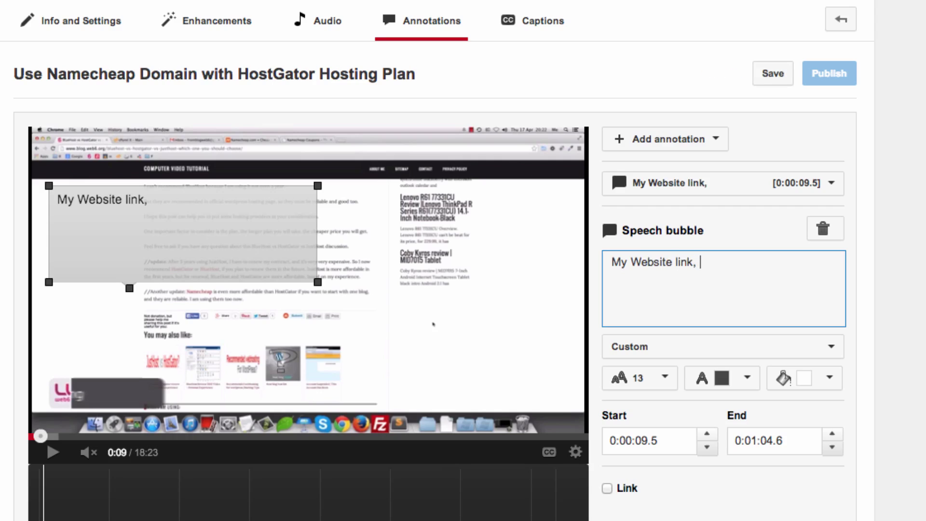
{"action": "type", "text": "click!"}
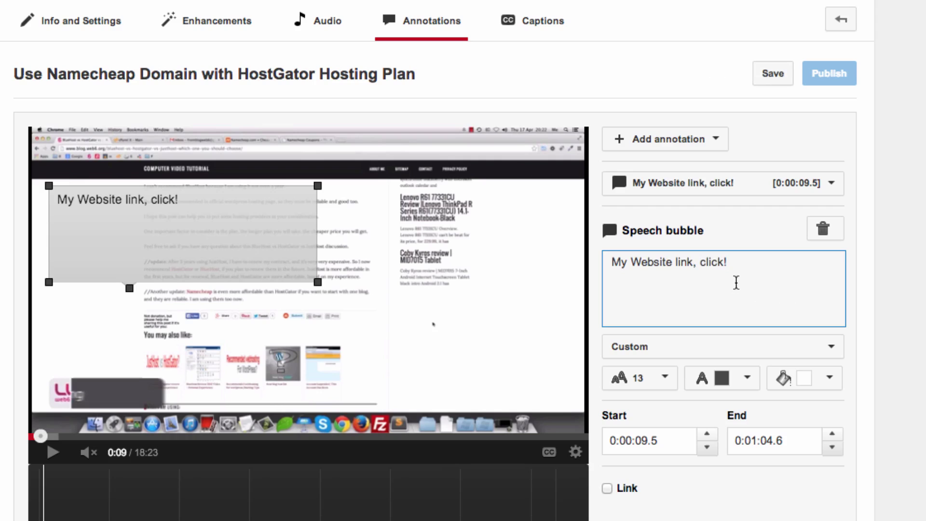
{"action": "left_click_drag", "start_coordinate": [743, 265], "coordinate": [379, 261]}
Step: Set the bubble text size to 28, widen the bubble and move it to the video's bottom
{"action": "left_click", "coordinate": [668, 379]}
{"action": "left_click", "coordinate": [653, 480]}
{"action": "left_click_drag", "start_coordinate": [317, 287], "coordinate": [372, 248]}
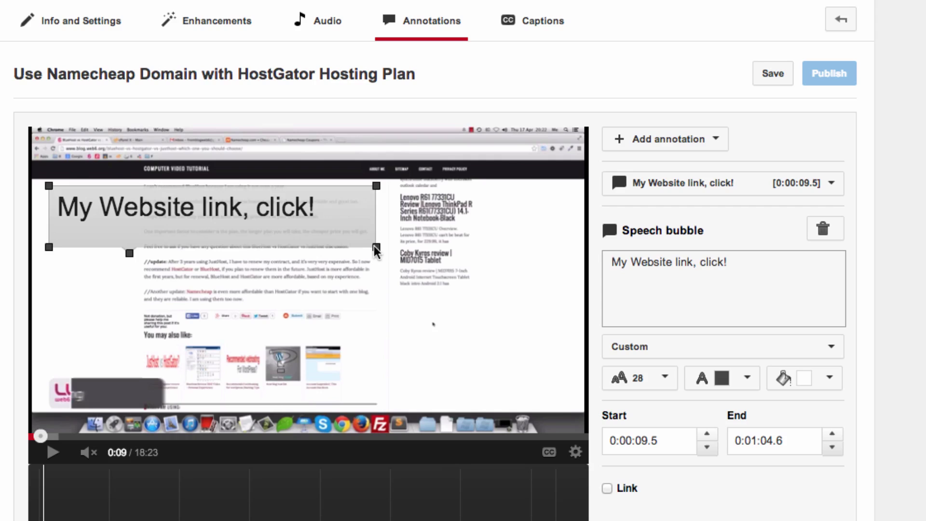
{"action": "left_click_drag", "start_coordinate": [255, 212], "coordinate": [317, 406]}
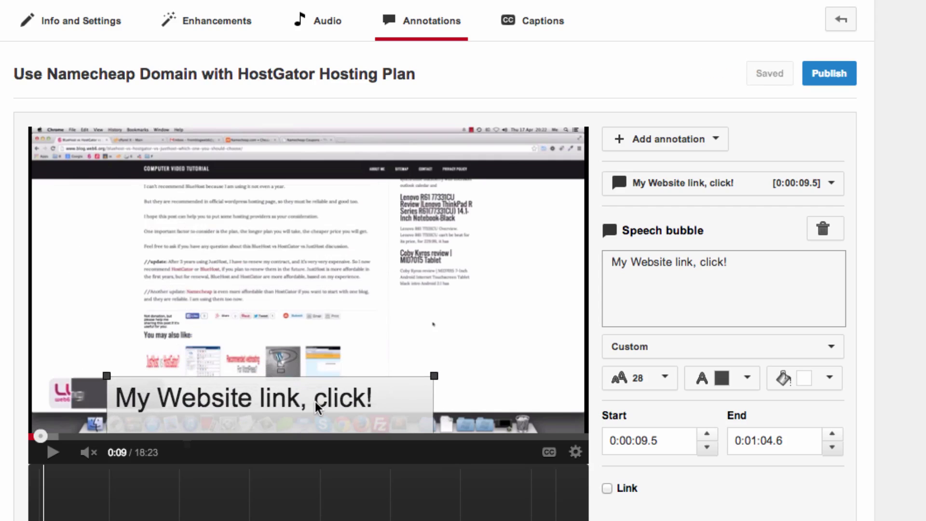
Step: Give the speech bubble a yellow background
{"action": "left_click", "coordinate": [834, 381]}
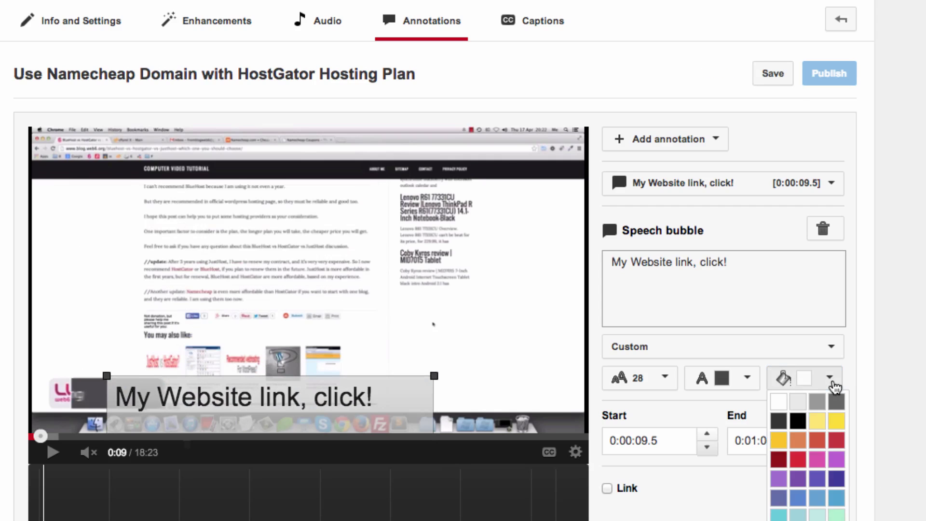
{"action": "left_click", "coordinate": [823, 483]}
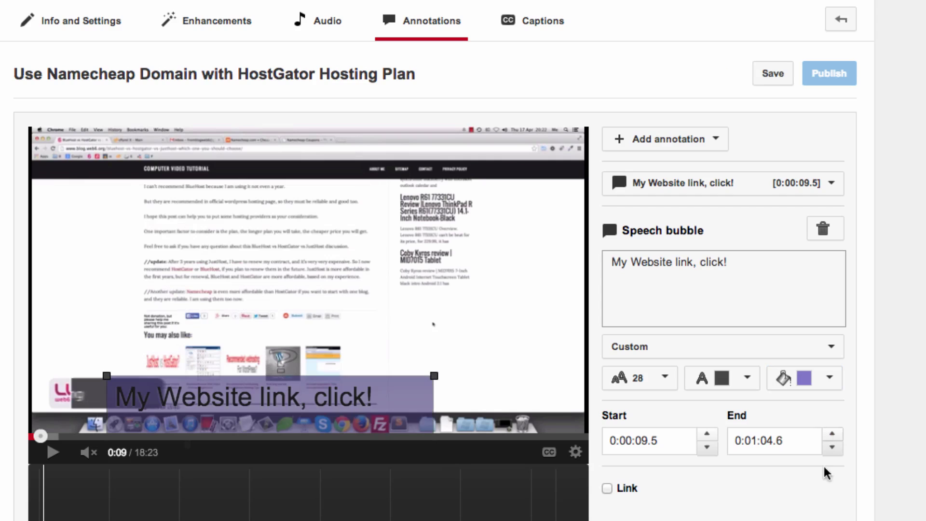
{"action": "left_click", "coordinate": [828, 384]}
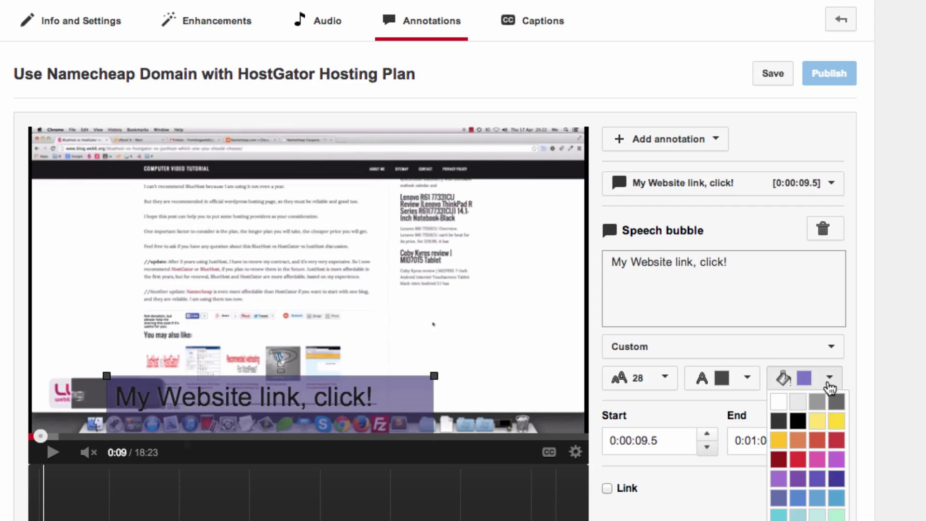
{"action": "left_click", "coordinate": [837, 422]}
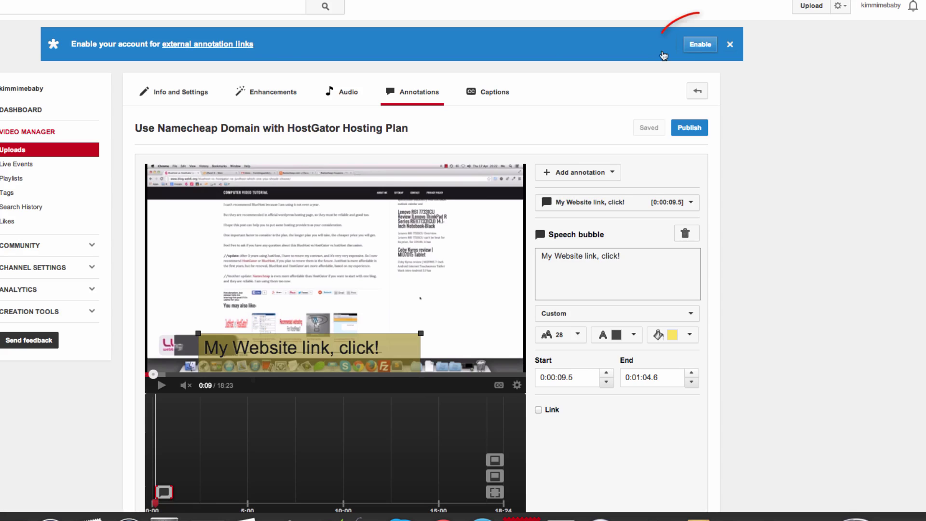
Step: Enable external annotation links and accept the terms and conditions
{"action": "left_click", "coordinate": [693, 46]}
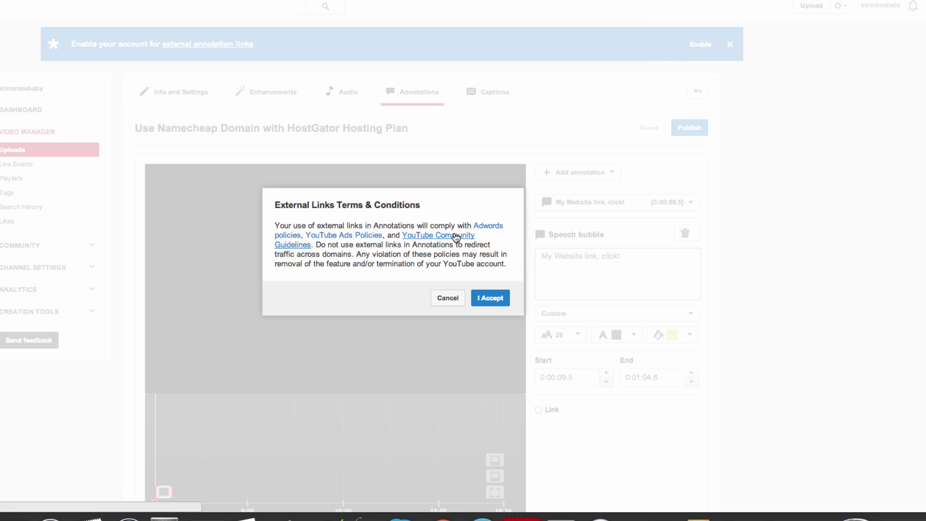
{"action": "left_click", "coordinate": [489, 300]}
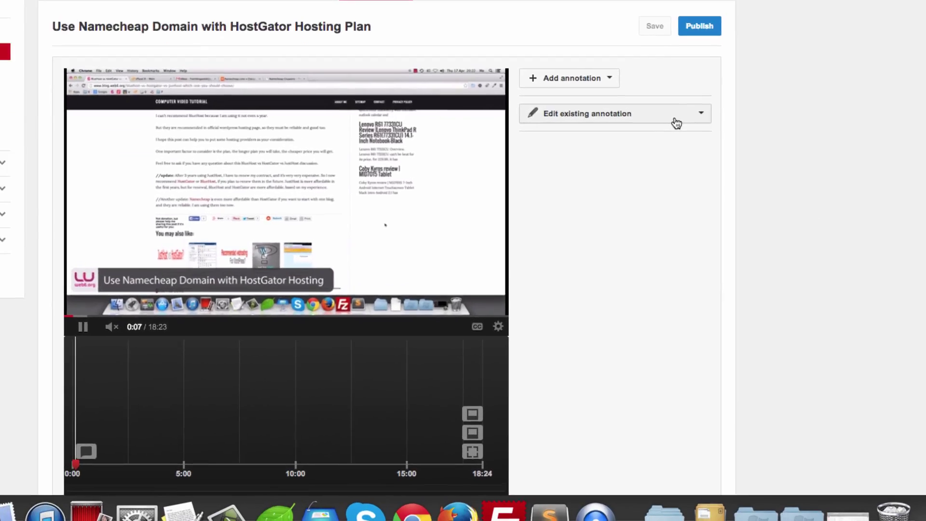
Step: Set the 'My Website link, click!' bubble to link to an Associated Website
{"action": "left_click", "coordinate": [676, 123]}
{"action": "left_click", "coordinate": [568, 143]}
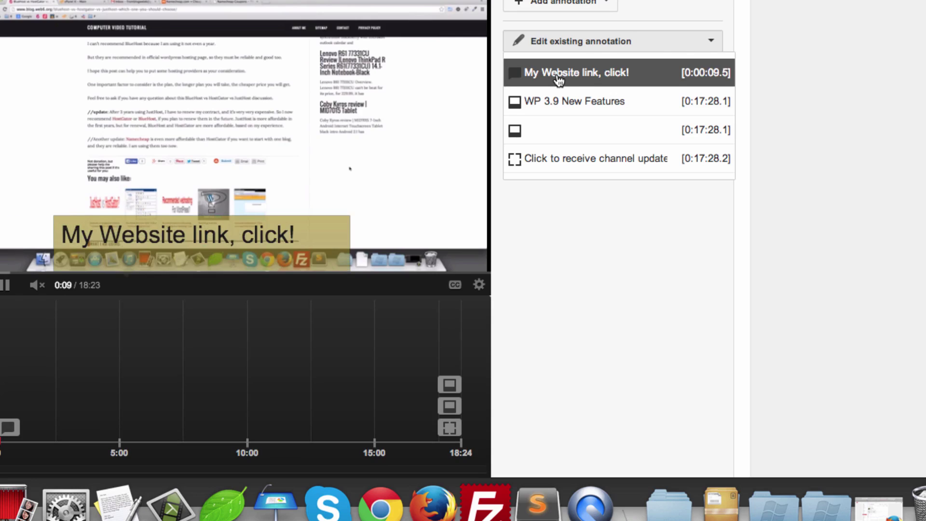
{"action": "left_click", "coordinate": [559, 75]}
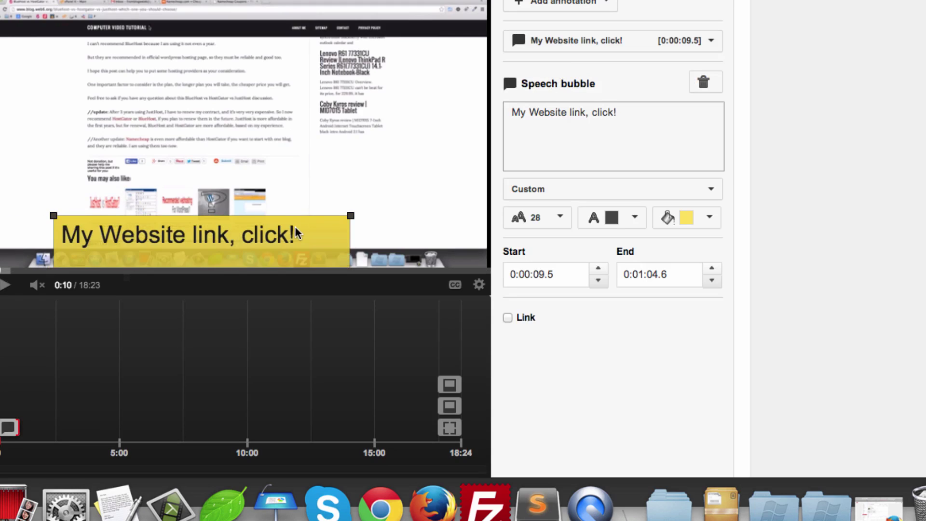
{"action": "left_click", "coordinate": [508, 318]}
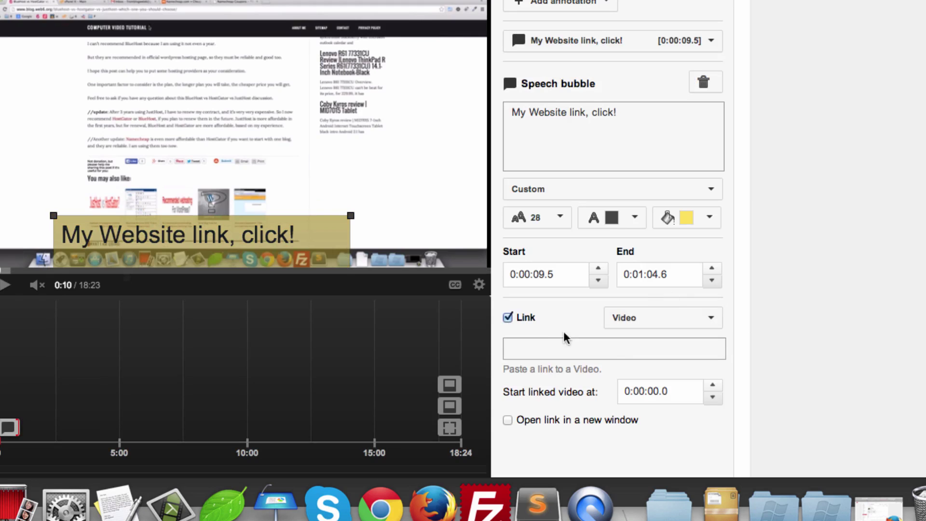
{"action": "left_click", "coordinate": [708, 322]}
{"action": "scroll", "coordinate": [779, 343], "scroll_direction": "down", "scroll_amount": 1}
{"action": "scroll", "coordinate": [780, 343], "scroll_direction": "down", "scroll_amount": 3}
{"action": "left_click", "coordinate": [695, 393]}
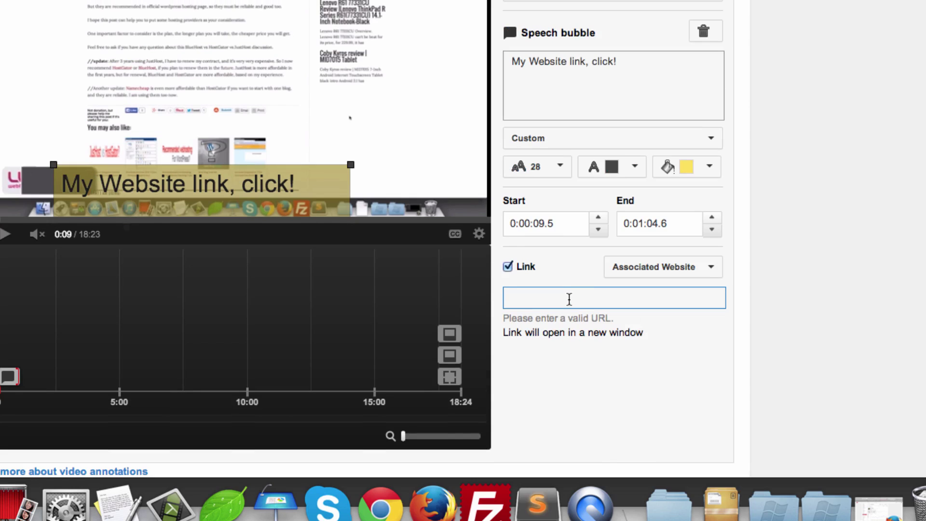
{"action": "type", "text": "http://www"}
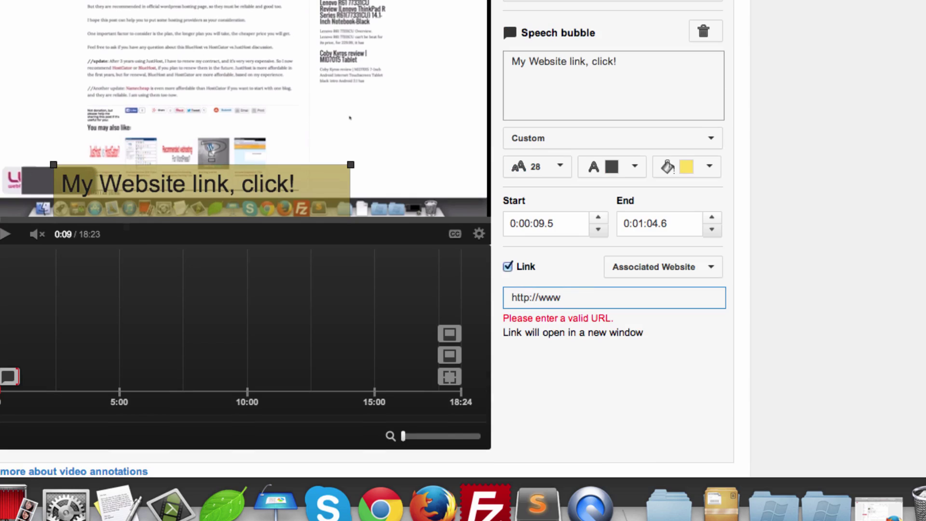
{"action": "type", "text": ".blog"}
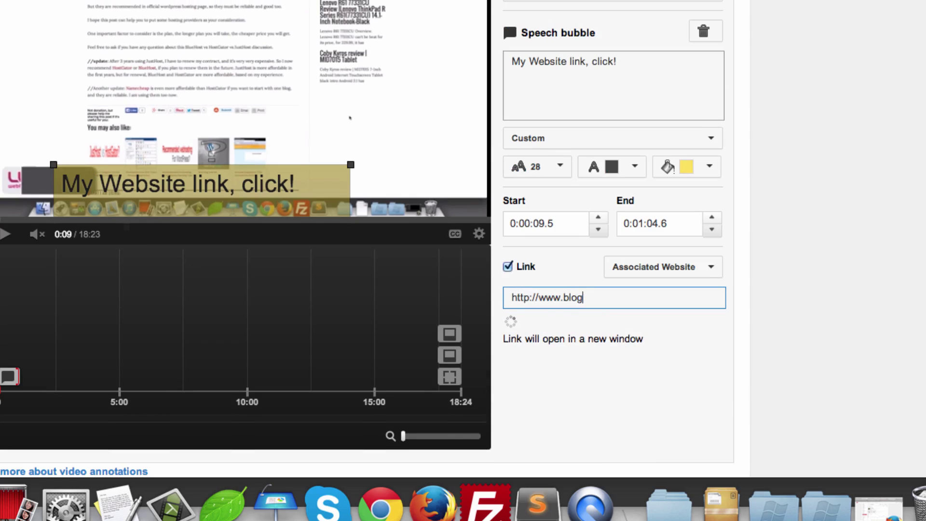
{"action": "type", "text": ".web6.org"}
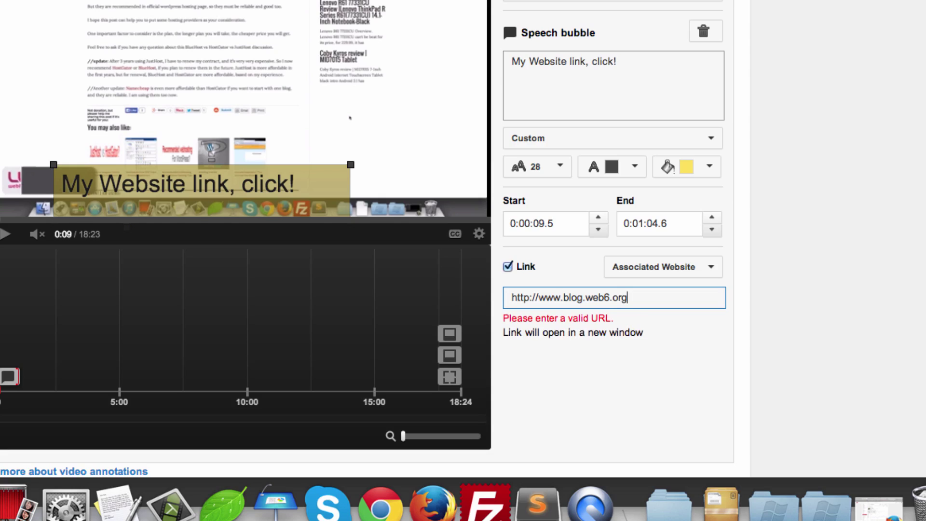
{"action": "key", "text": "super+a"}
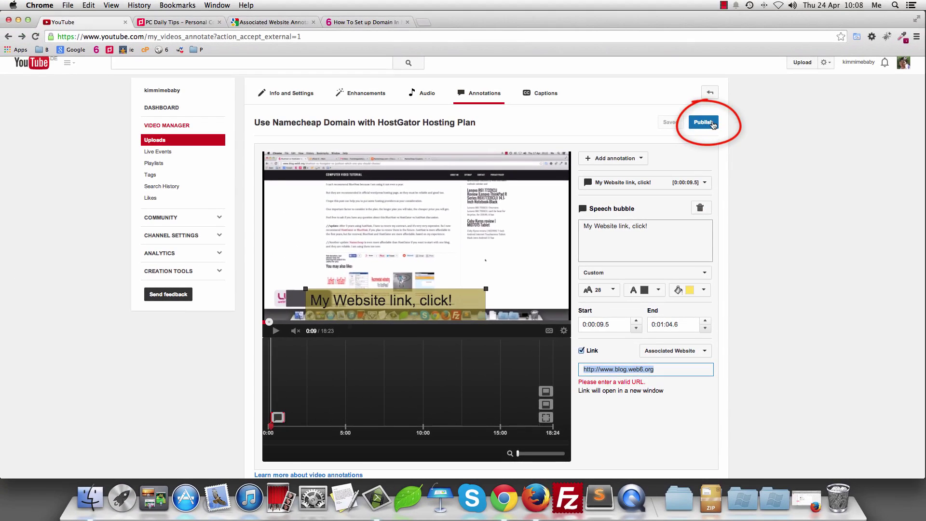
{"action": "left_click", "coordinate": [703, 123]}
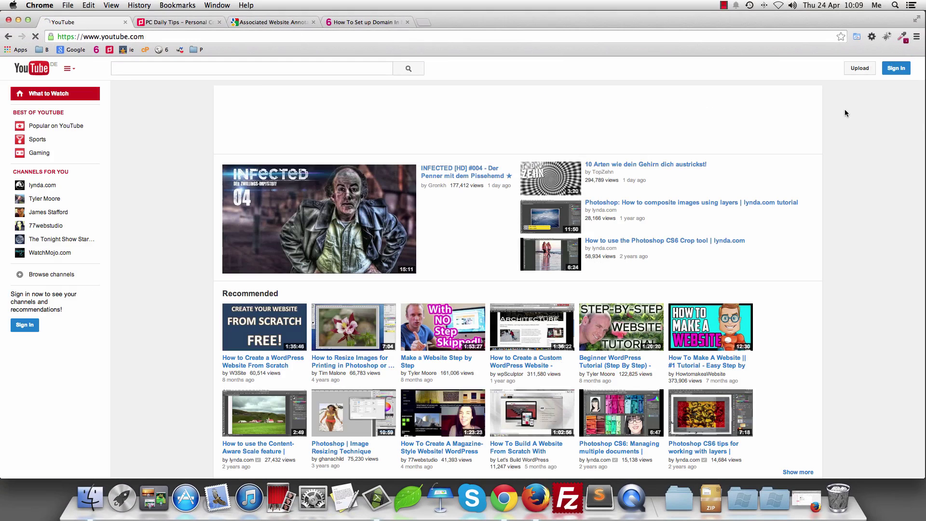
Step: Sign back in to the YouTube account, submitting the verification code
{"action": "left_click", "coordinate": [917, 37]}
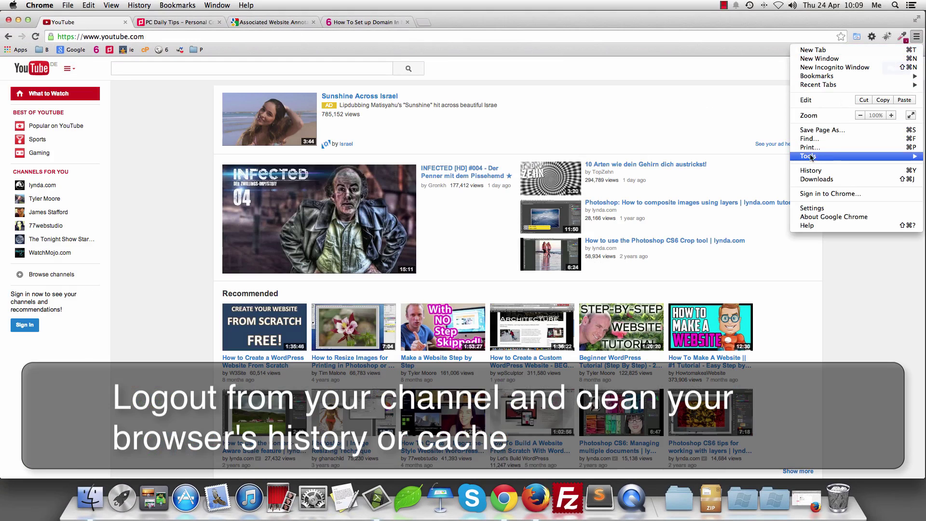
{"action": "left_click", "coordinate": [815, 172]}
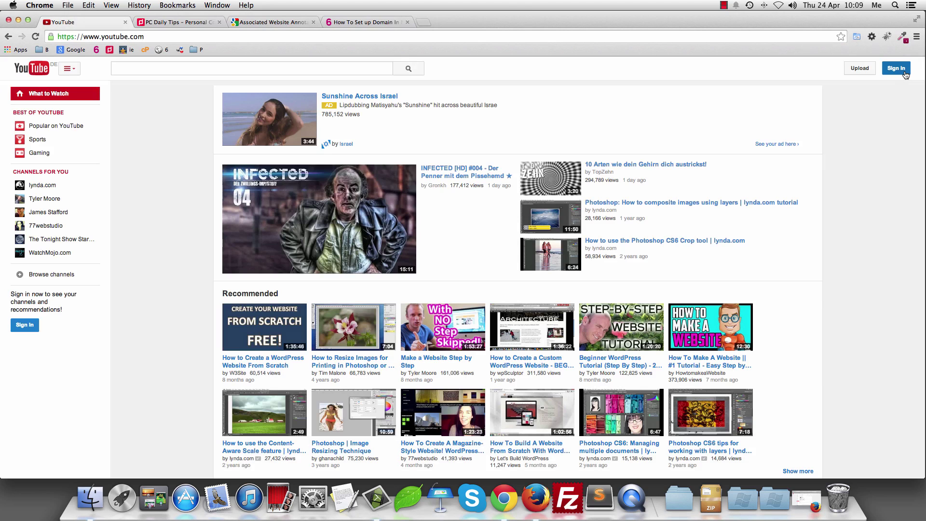
{"action": "left_click", "coordinate": [904, 73]}
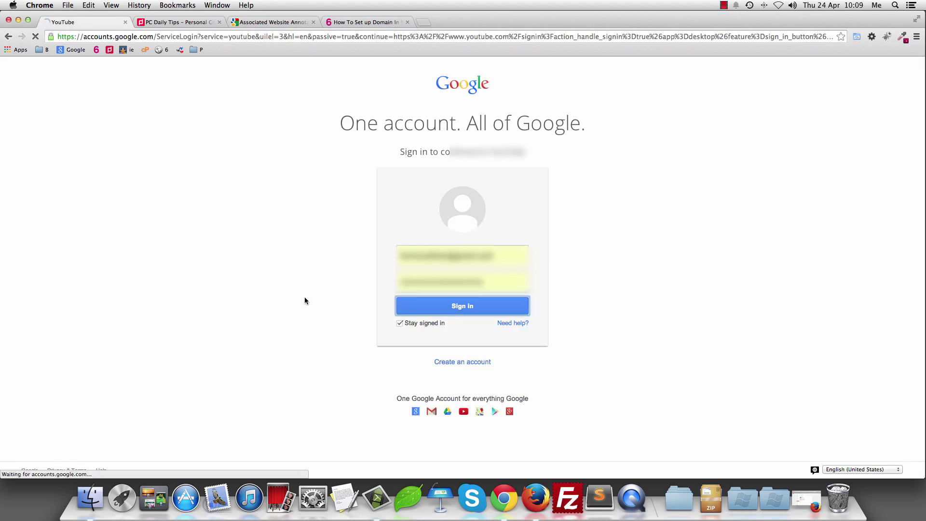
{"action": "key", "text": "Return"}
{"action": "key", "text": "Return"}
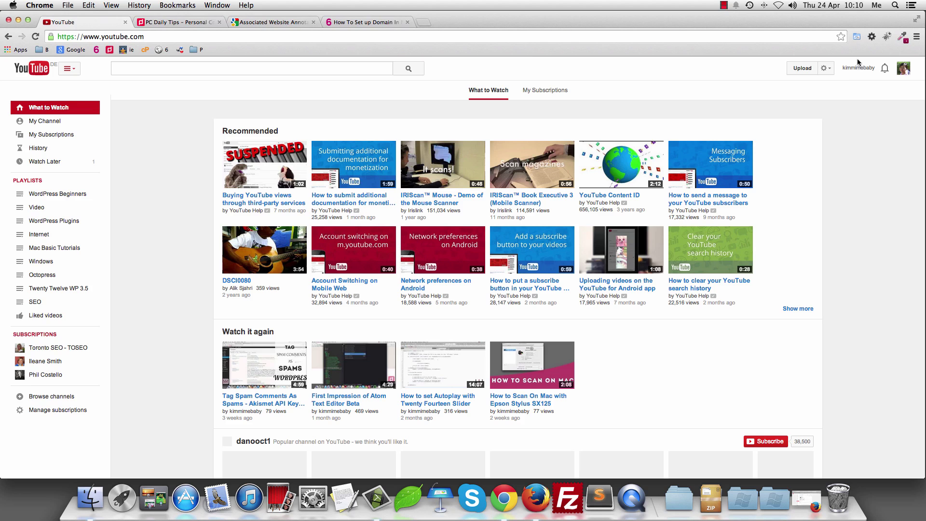
Step: From the uploaded videos, open the Namecheap video's Annotations editor
{"action": "left_click", "coordinate": [828, 68]}
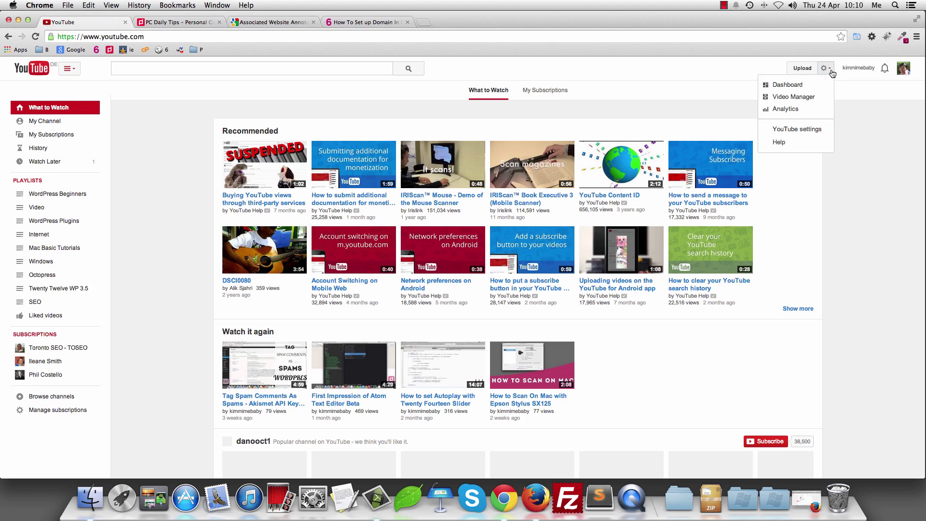
{"action": "left_click", "coordinate": [808, 104]}
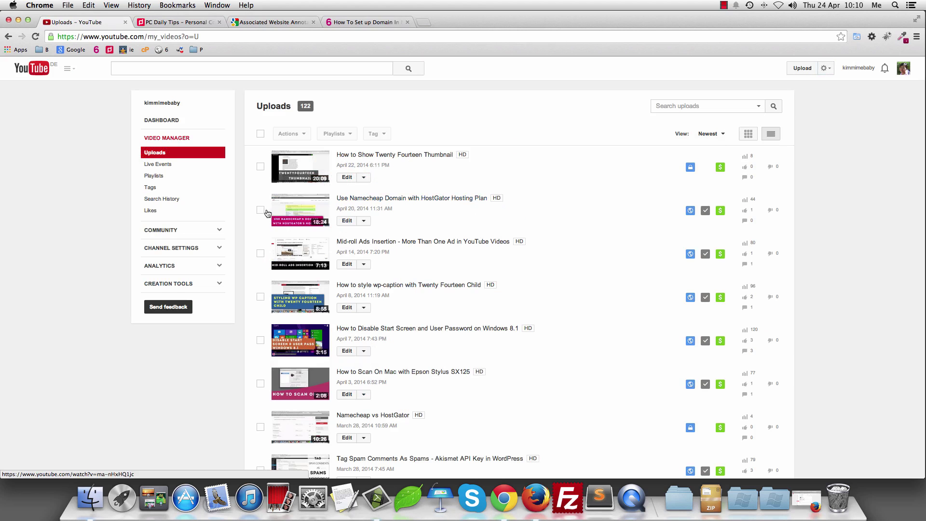
{"action": "left_click", "coordinate": [261, 210]}
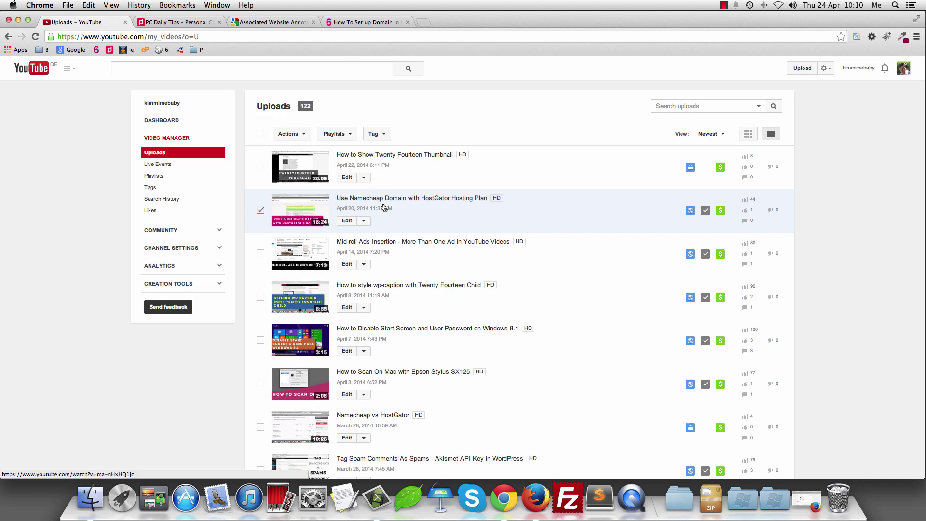
{"action": "left_click", "coordinate": [363, 222]}
{"action": "left_click", "coordinate": [373, 270]}
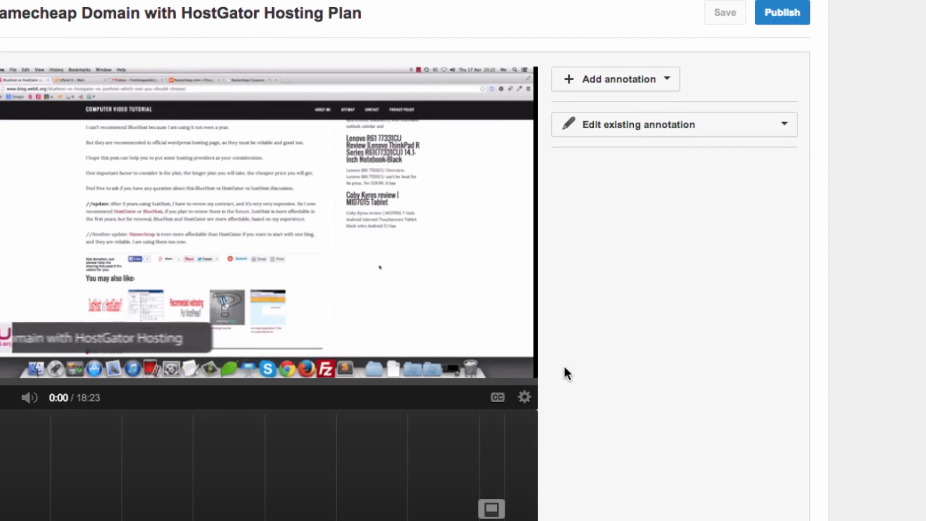
{"action": "left_click", "coordinate": [29, 398]}
{"action": "left_click", "coordinate": [677, 139]}
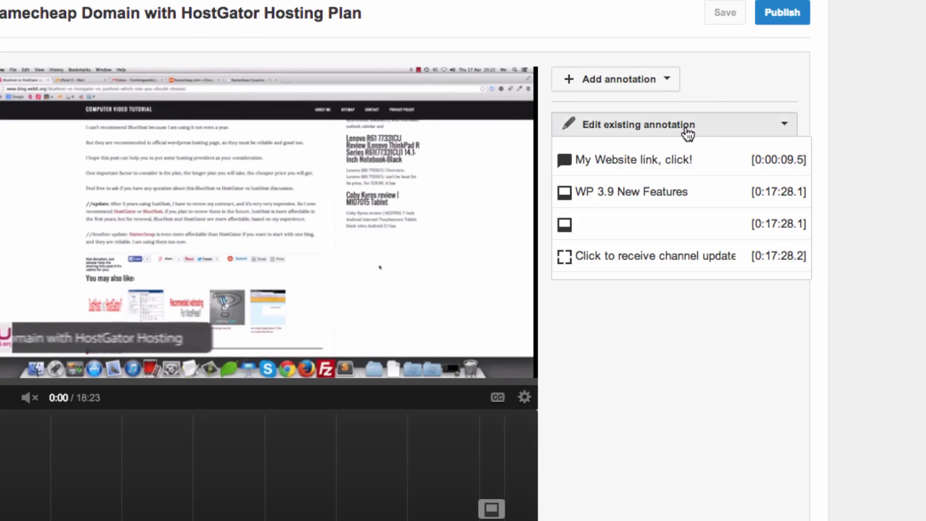
{"action": "left_click", "coordinate": [678, 161]}
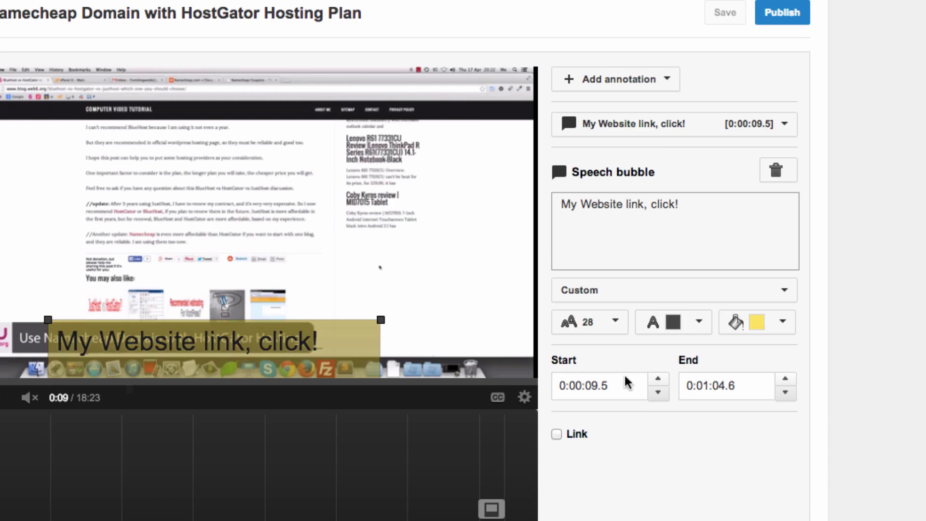
{"action": "scroll", "coordinate": [889, 407], "scroll_direction": "down", "scroll_amount": 3}
{"action": "left_click", "coordinate": [556, 303]}
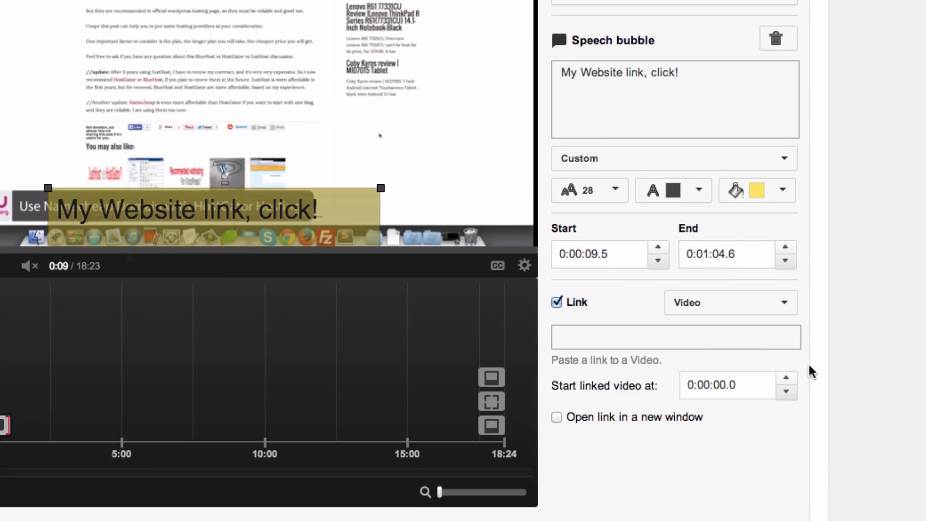
{"action": "left_click", "coordinate": [791, 304]}
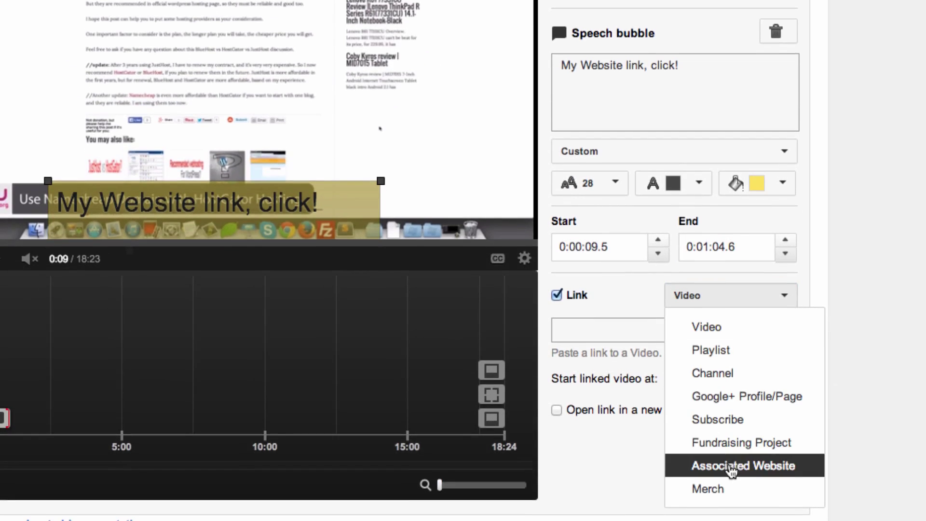
{"action": "left_click", "coordinate": [705, 466]}
{"action": "left_click", "coordinate": [628, 333]}
{"action": "type", "text": "http://w"}
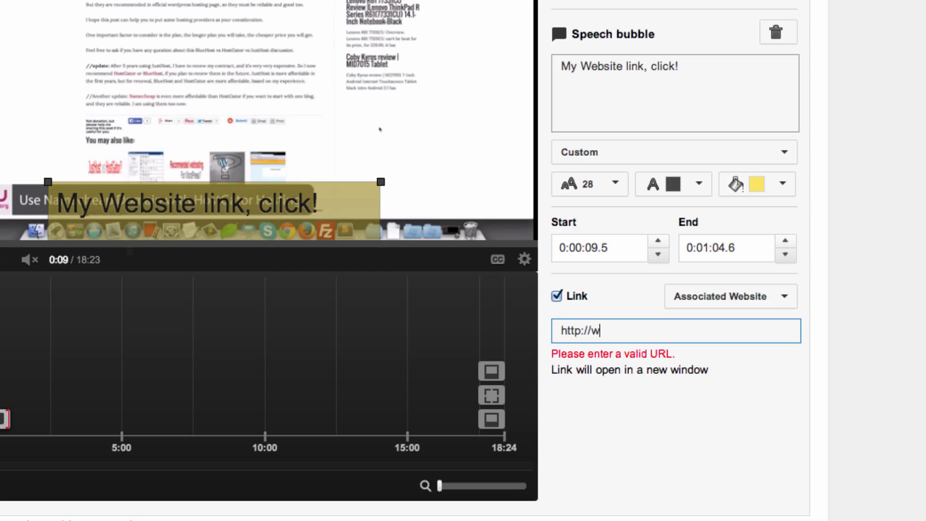
{"action": "type", "text": "ww.blog.w"}
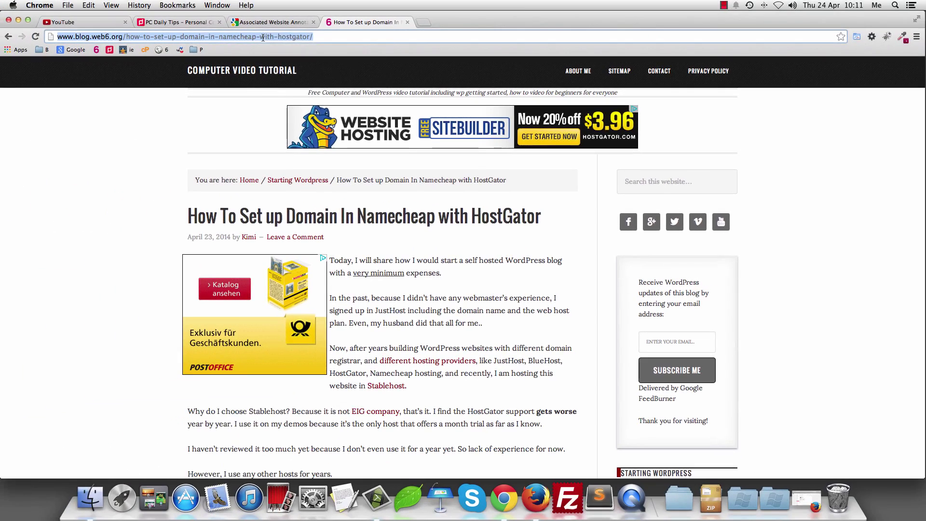
Step: Paste the Namecheap HostGator blog post URL from Chrome into the bubble's Link field
{"action": "right_click", "coordinate": [266, 37]}
{"action": "left_click", "coordinate": [286, 60]}
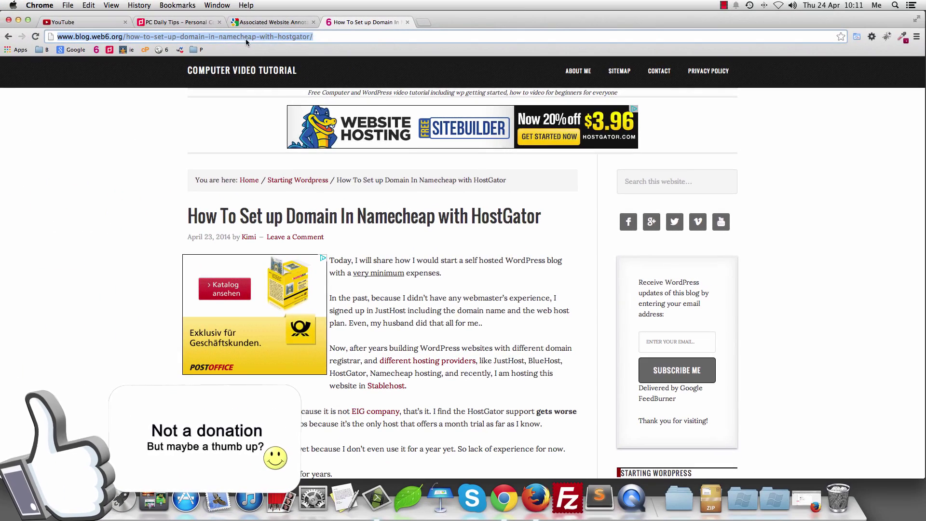
{"action": "left_click", "coordinate": [330, 38]}
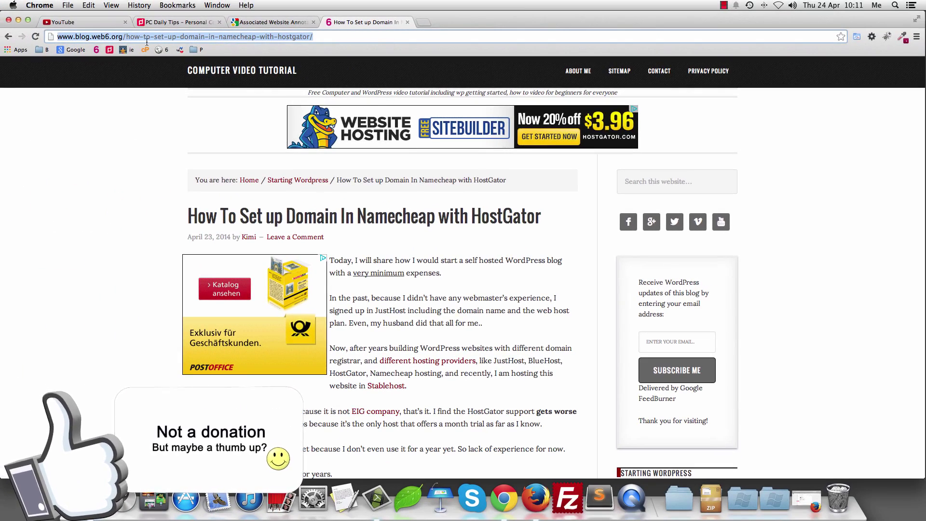
{"action": "left_click", "coordinate": [104, 28]}
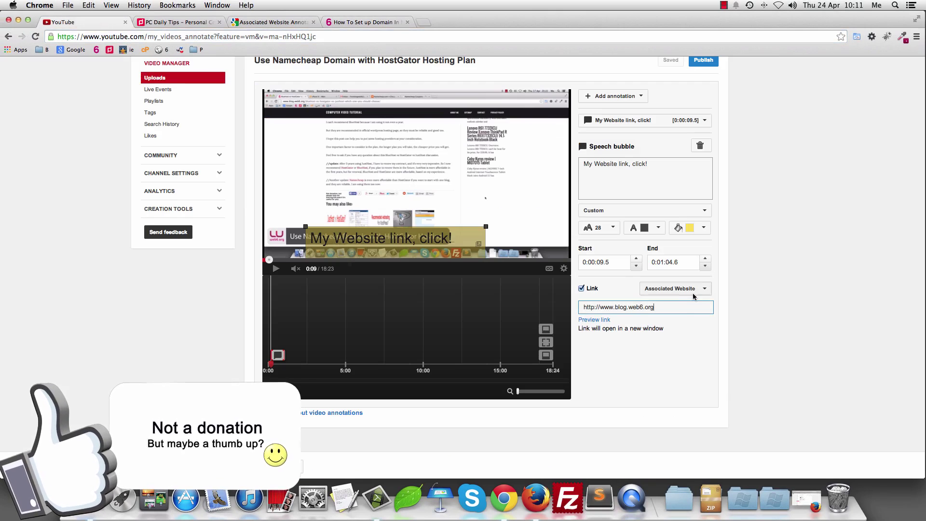
{"action": "key", "text": "super+v"}
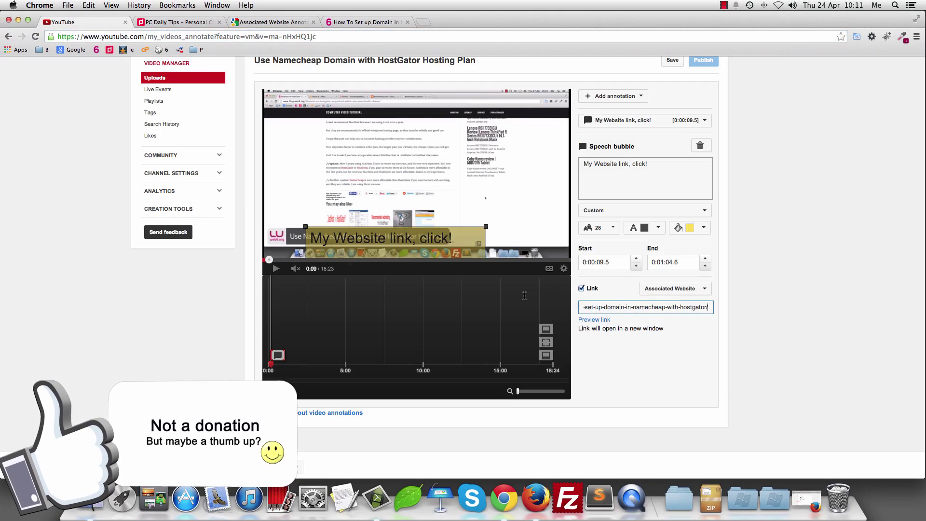
Step: Preview the new link in a new tab to confirm it opens the blog post, then return to the editor
{"action": "right_click", "coordinate": [605, 320]}
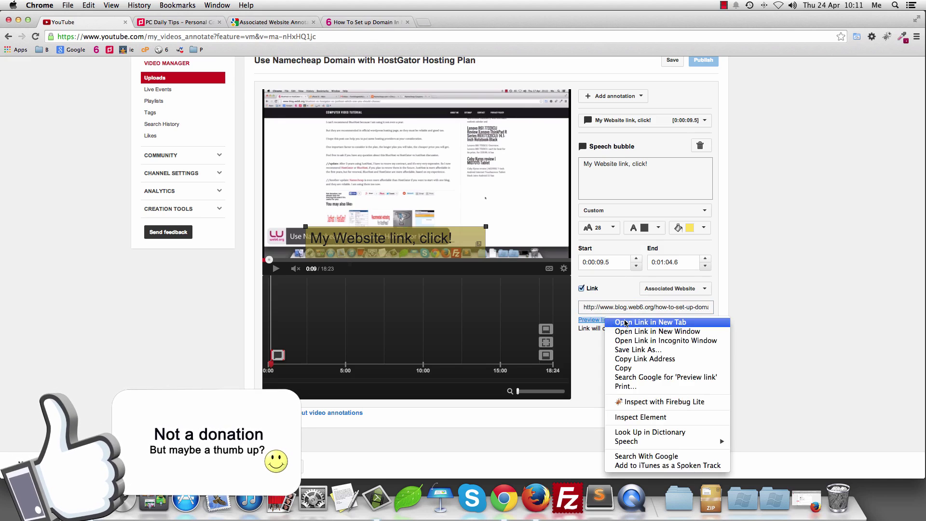
{"action": "left_click", "coordinate": [626, 323]}
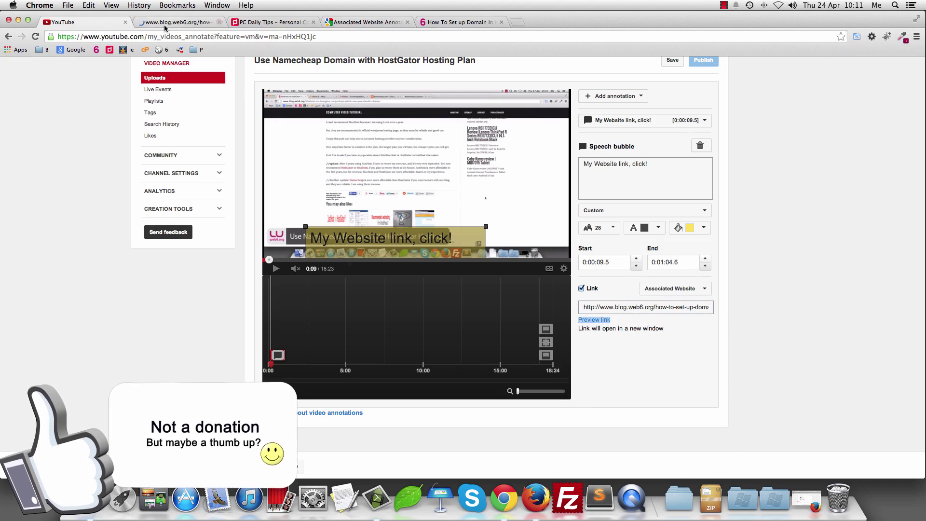
{"action": "left_click", "coordinate": [215, 23]}
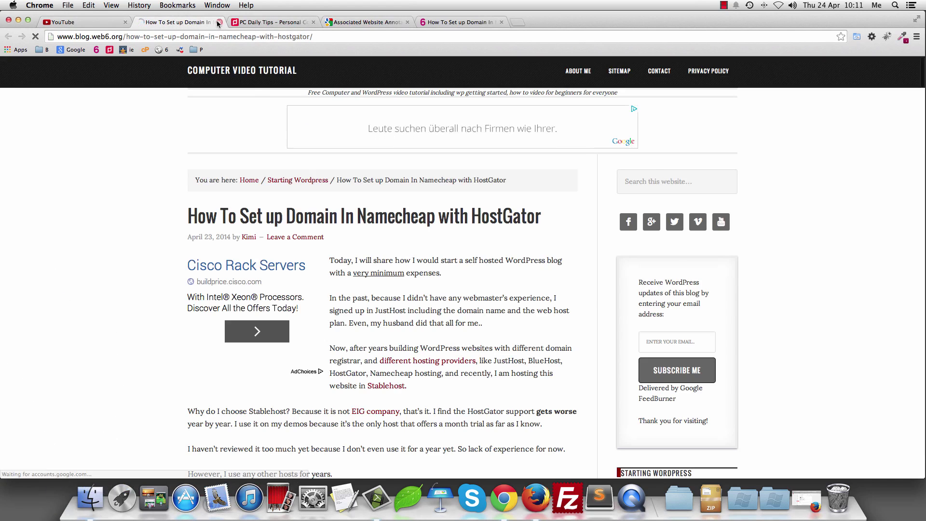
{"action": "left_click", "coordinate": [219, 22]}
{"action": "scroll", "coordinate": [804, 322], "scroll_direction": "up", "scroll_amount": 3}
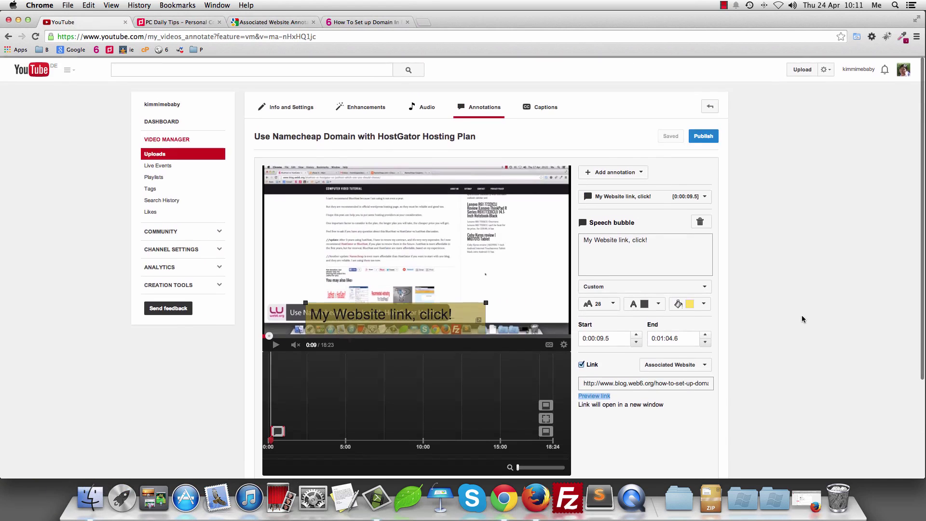
Step: Publish the annotation changes, then open the Namecheap video's watch page and skip the ad
{"action": "left_click", "coordinate": [712, 140]}
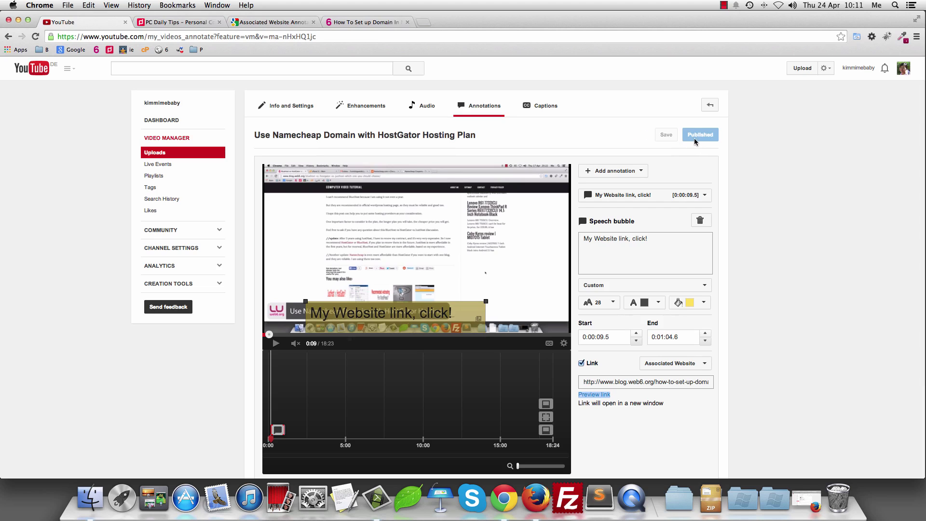
{"action": "left_click", "coordinate": [434, 137]}
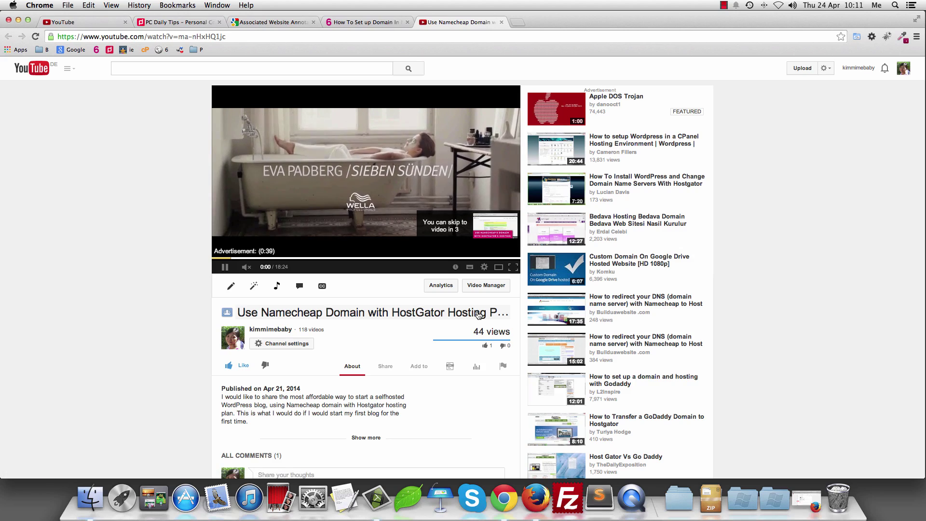
{"action": "left_click", "coordinate": [475, 234]}
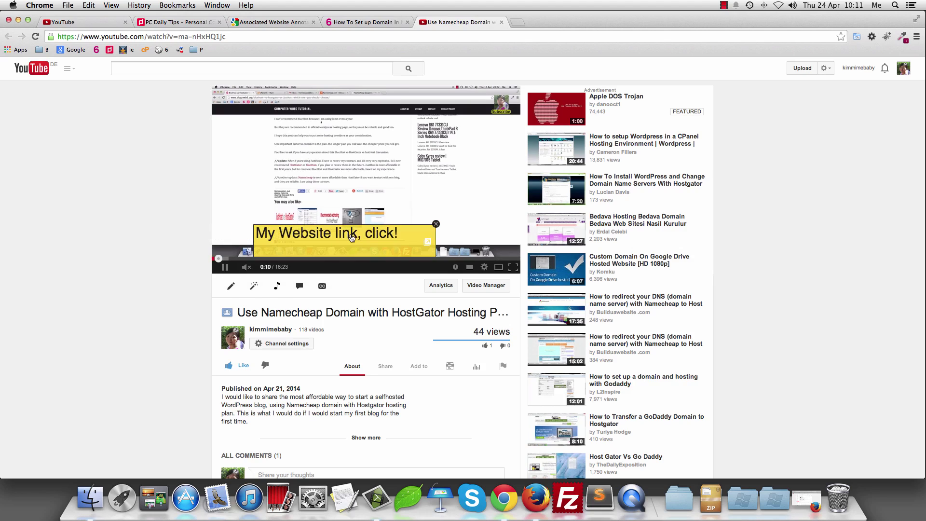
Step: Follow the 'My Website link, click!' bubble and check the opened Namecheap HostGator article's address
{"action": "left_click", "coordinate": [352, 237]}
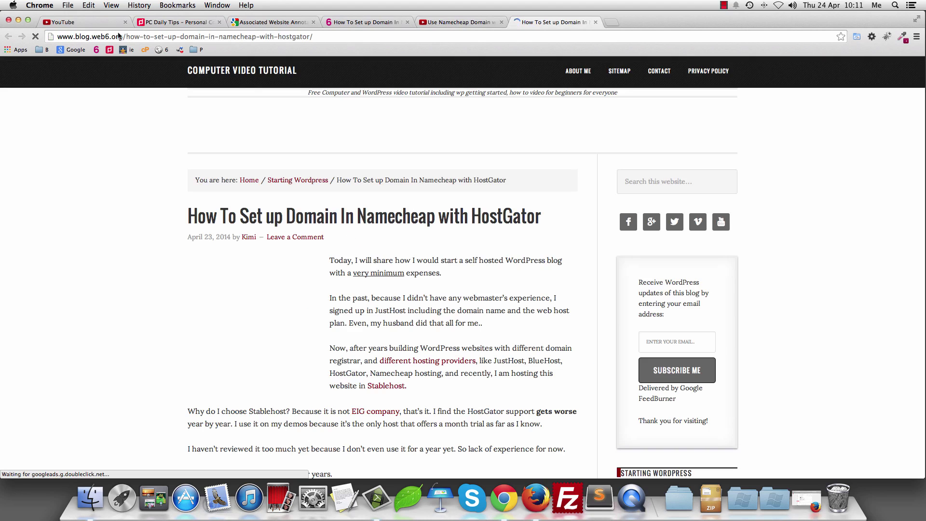
{"action": "left_click", "coordinate": [324, 38]}
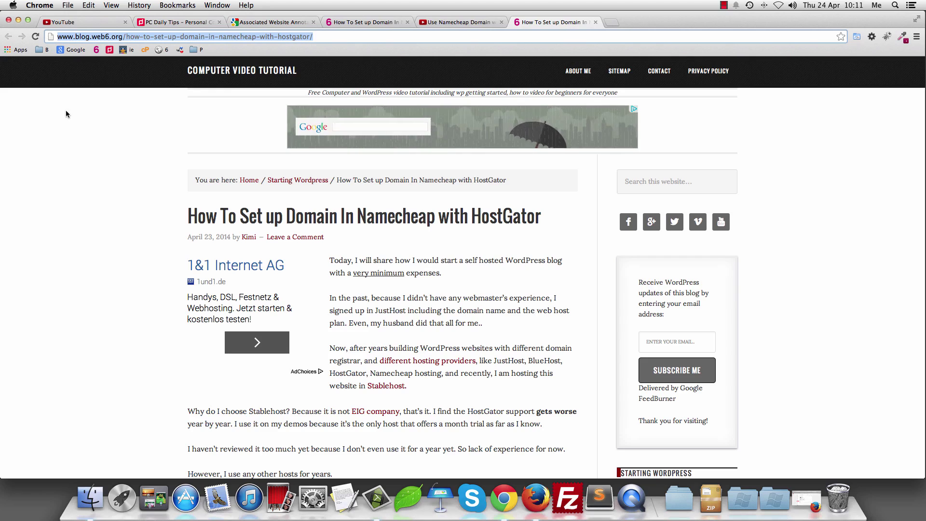